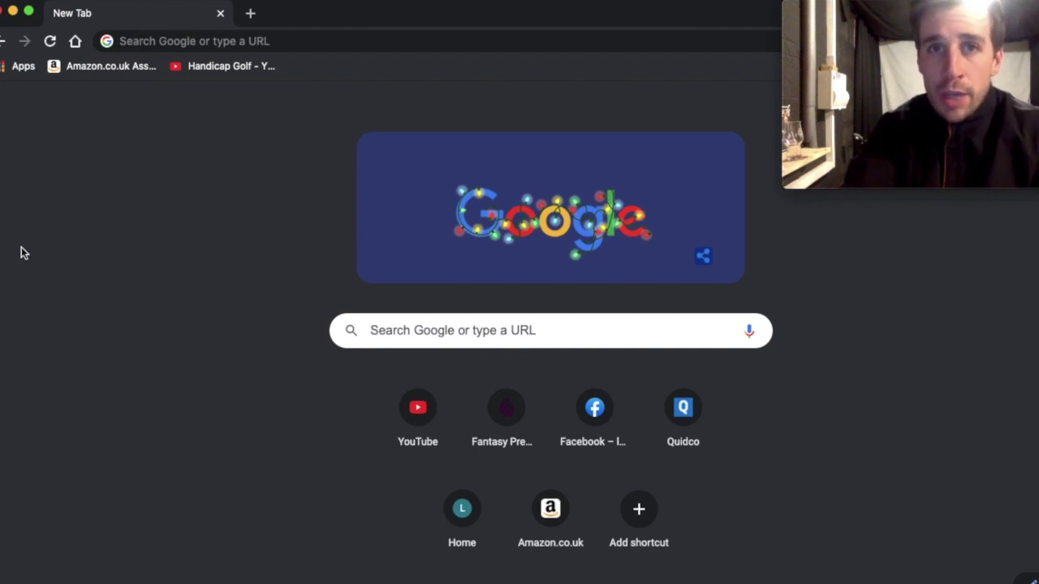
# Search Google for pcpartpicker and open the PCPartPicker website
pyautogui.click(222, 41)
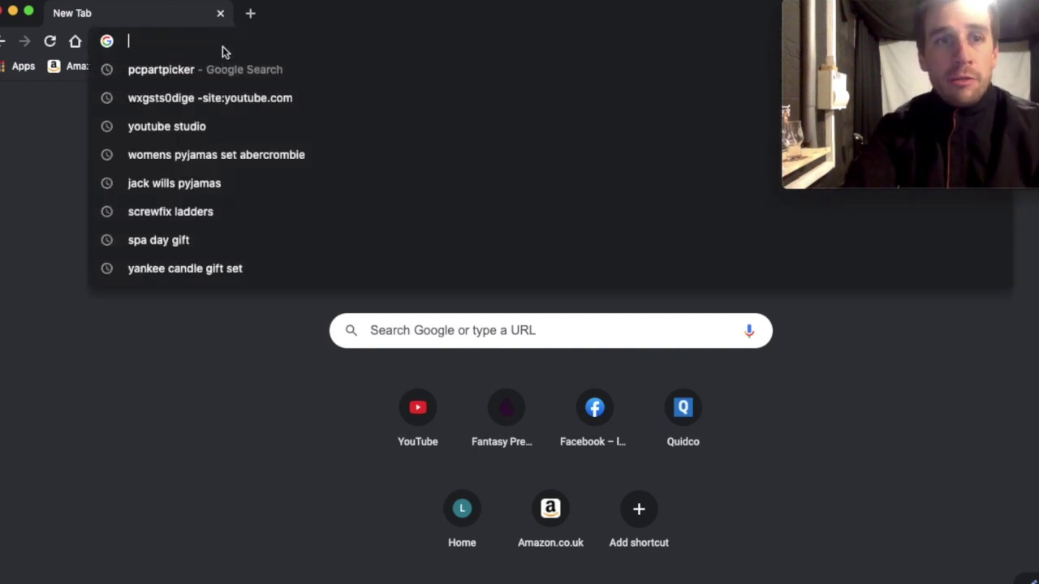
pyautogui.click(166, 74)
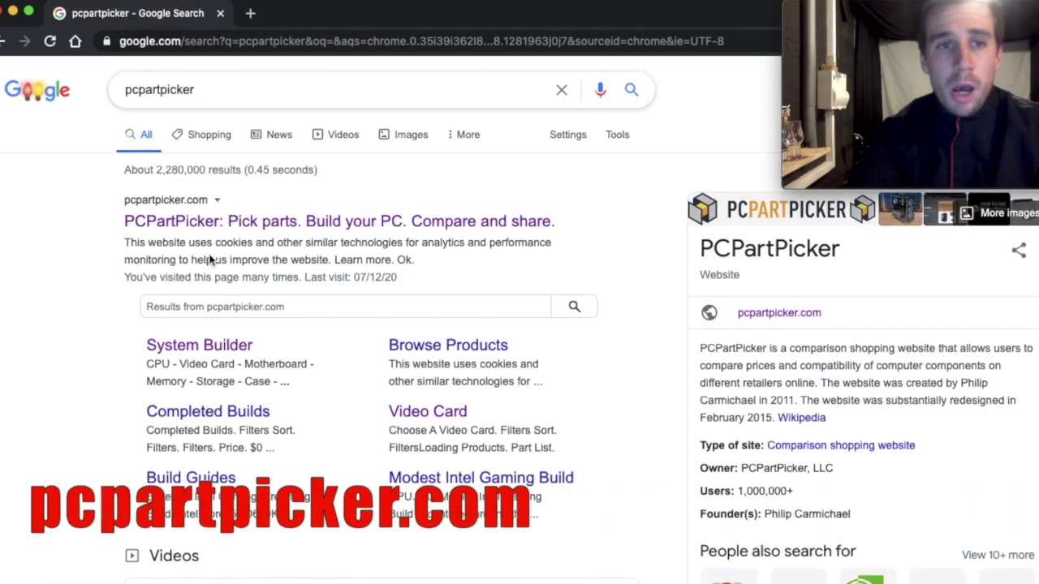
pyautogui.click(203, 223)
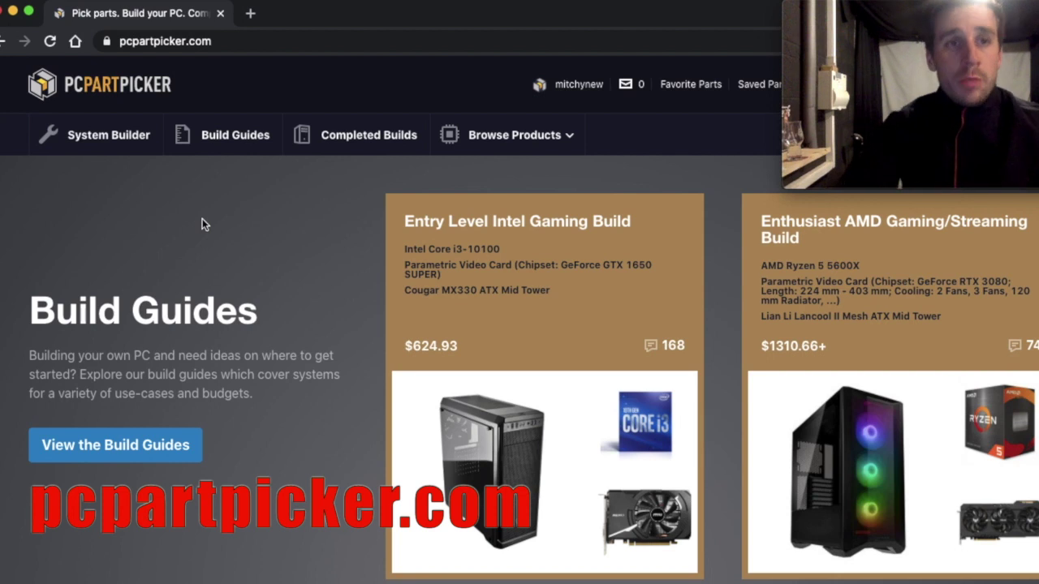
# Start an empty part list in the System Builder, then open a new browser tab
pyautogui.click(127, 140)
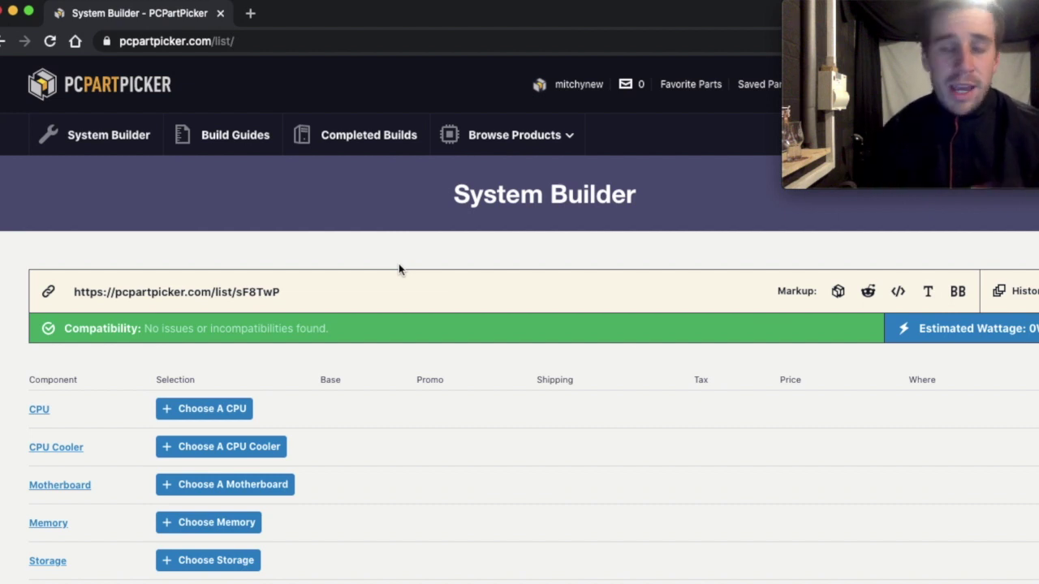
pyautogui.scroll(-3, 390, 269)
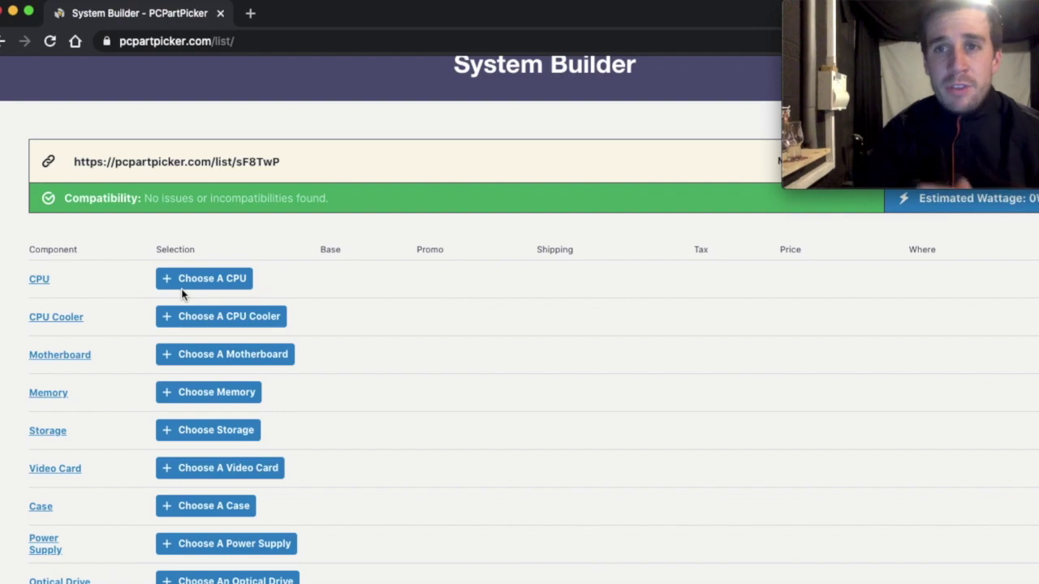
pyautogui.press('super+t')
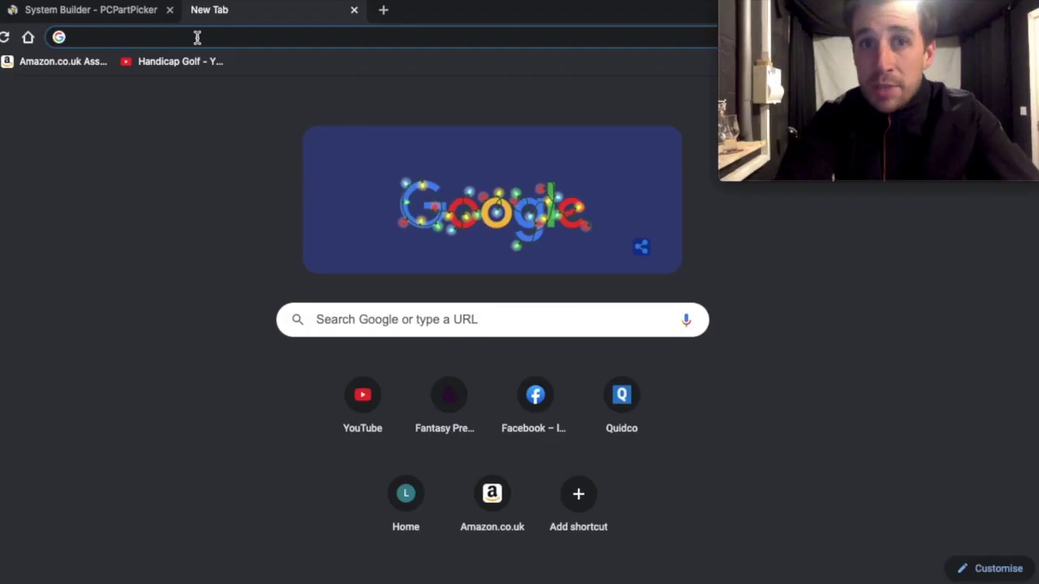
# Search for user benchmark and open the UserBenchmark home page
pyautogui.write('user benchm')
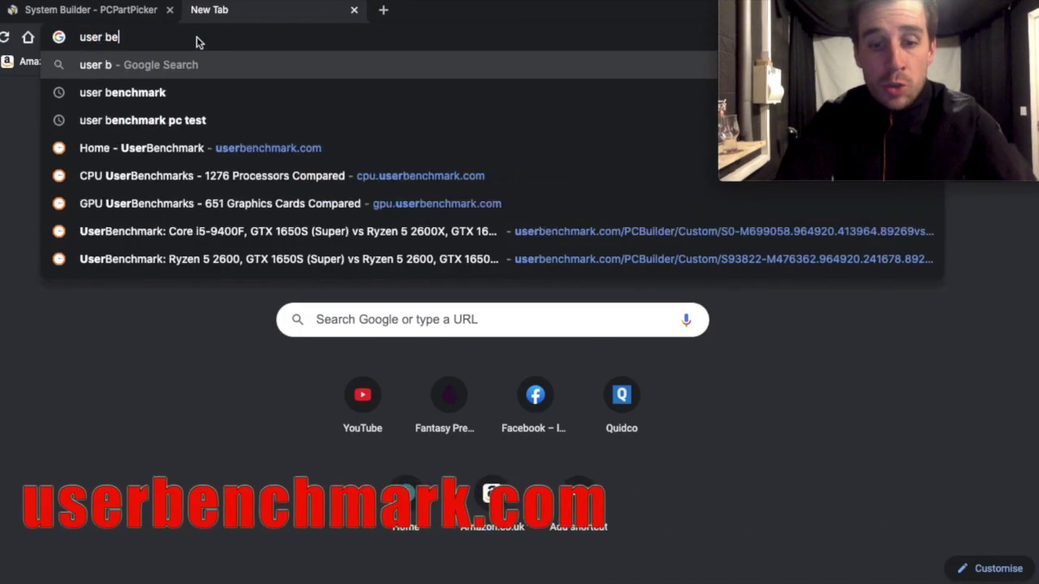
pyautogui.write('ark')
pyautogui.click(175, 202)
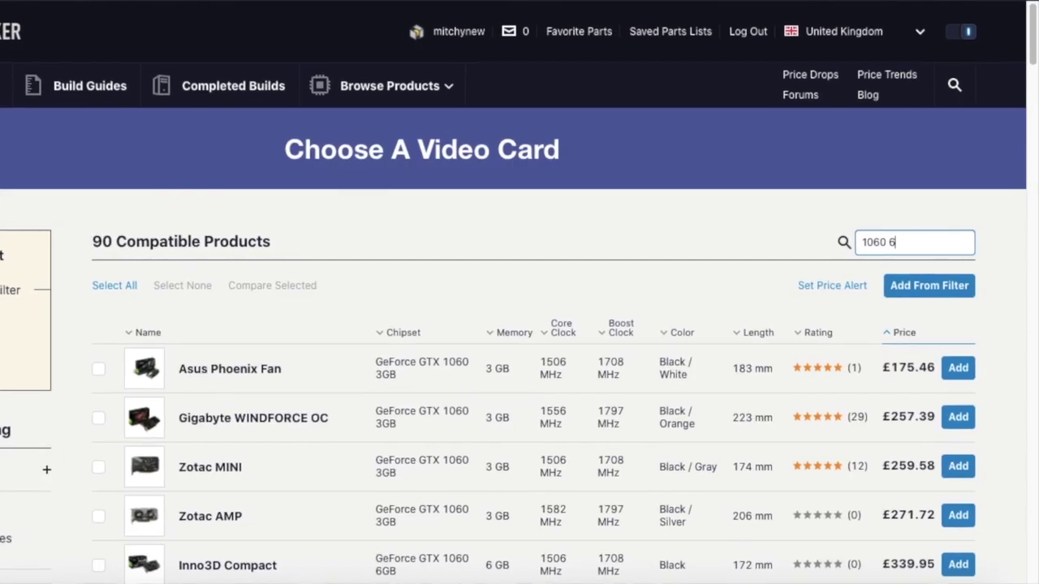
# Filter PCPartPicker's video cards to '1060 6gb' and scroll down to the priced results
pyautogui.write('gb')
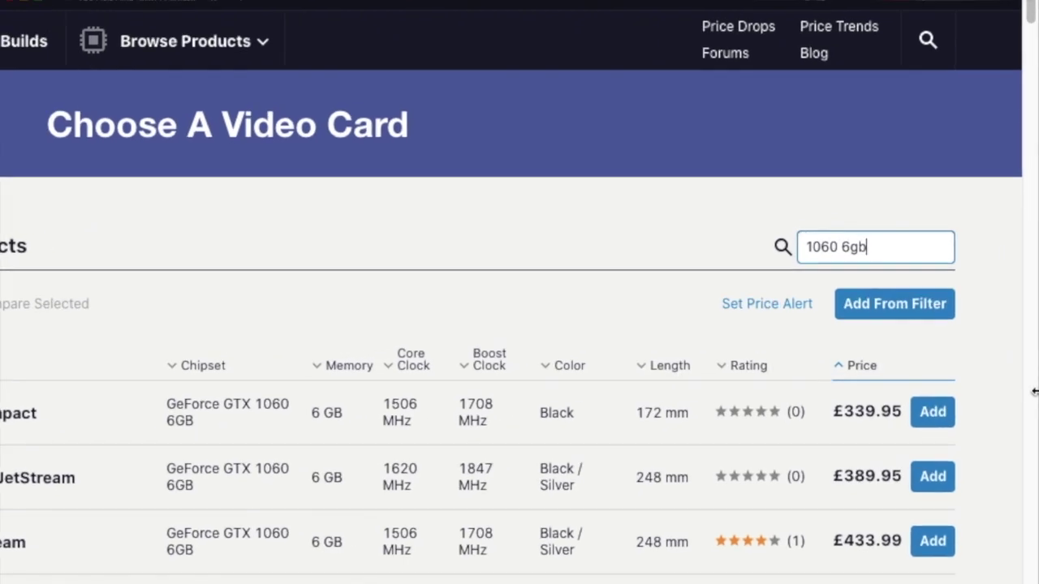
pyautogui.scroll(-2, 1004, 399)
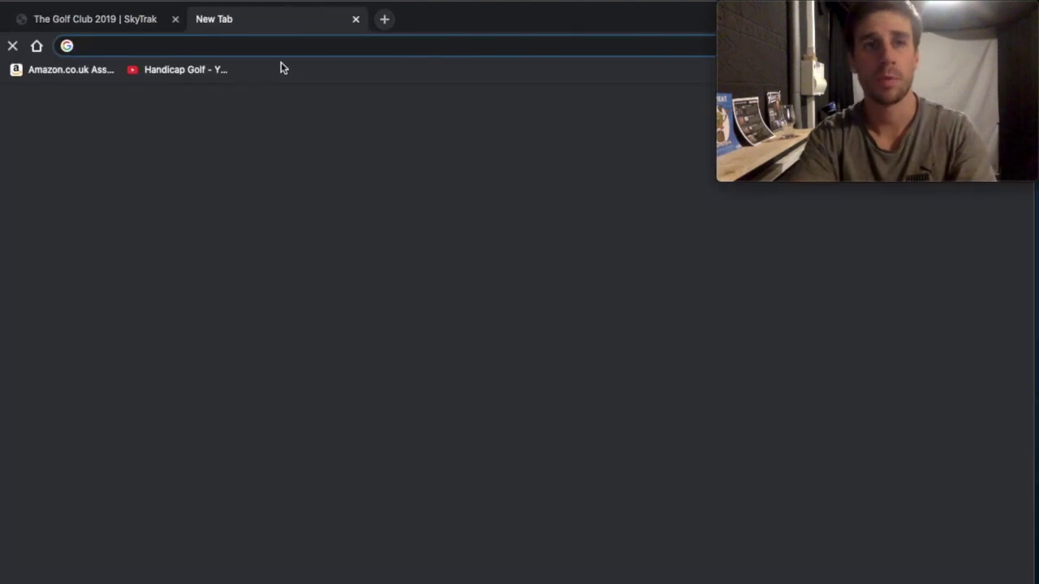
# Search Google for user benchmark and open the UserBenchmark home page
pyautogui.write('user benchm')
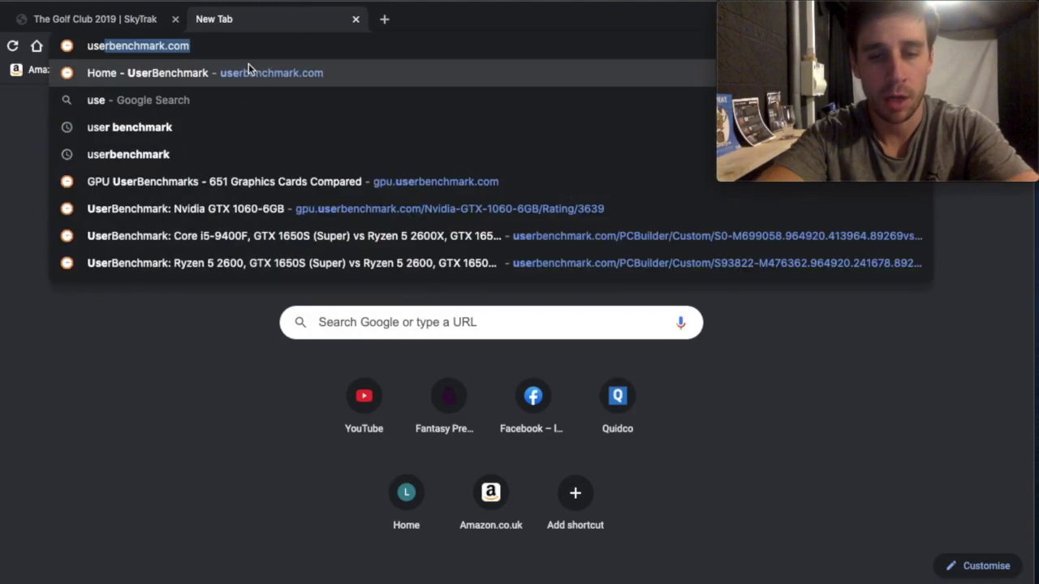
pyautogui.write('ark')
pyautogui.press('Return')
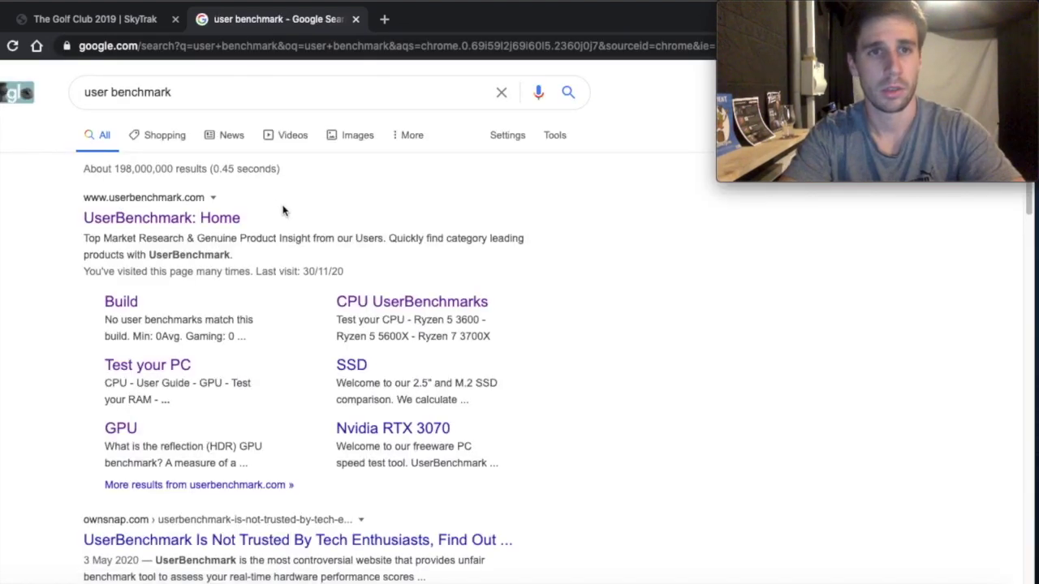
pyautogui.click(198, 217)
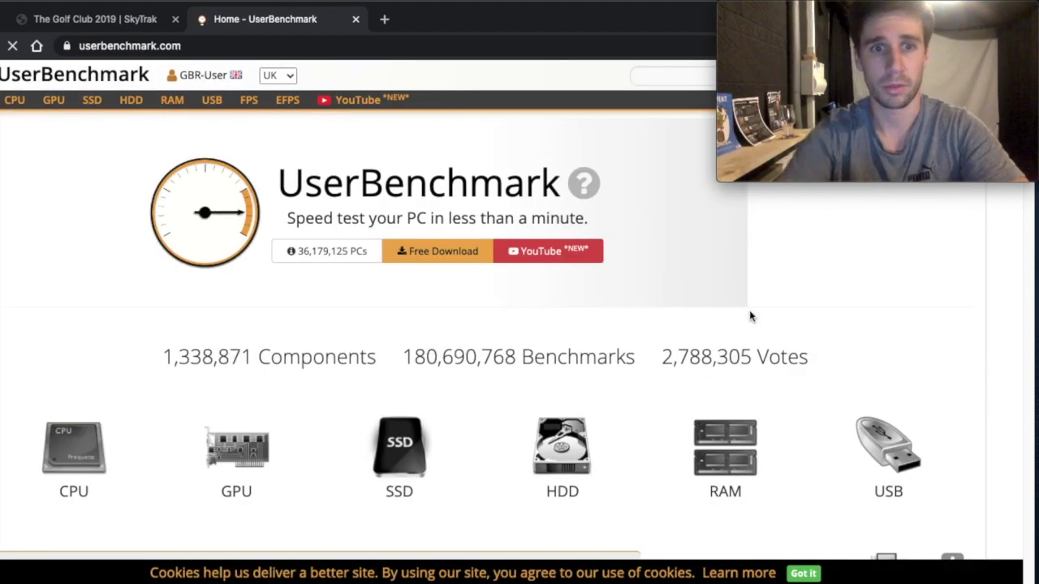
# Filter UserBenchmark's GPU rankings to 1060 and compare the GTX 1060-6GB with the GTX 1650S
pyautogui.click(257, 452)
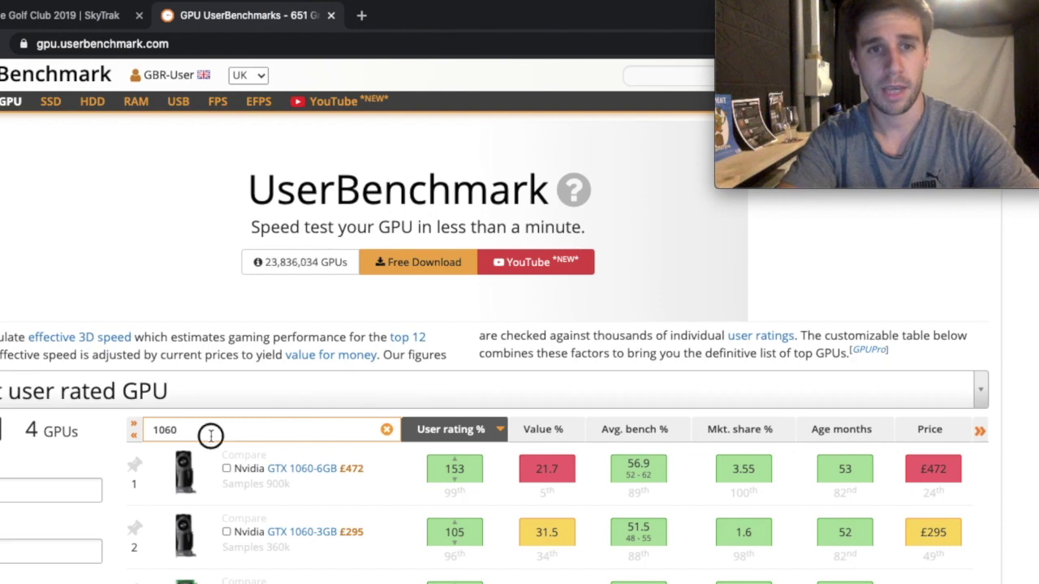
pyautogui.click(242, 407)
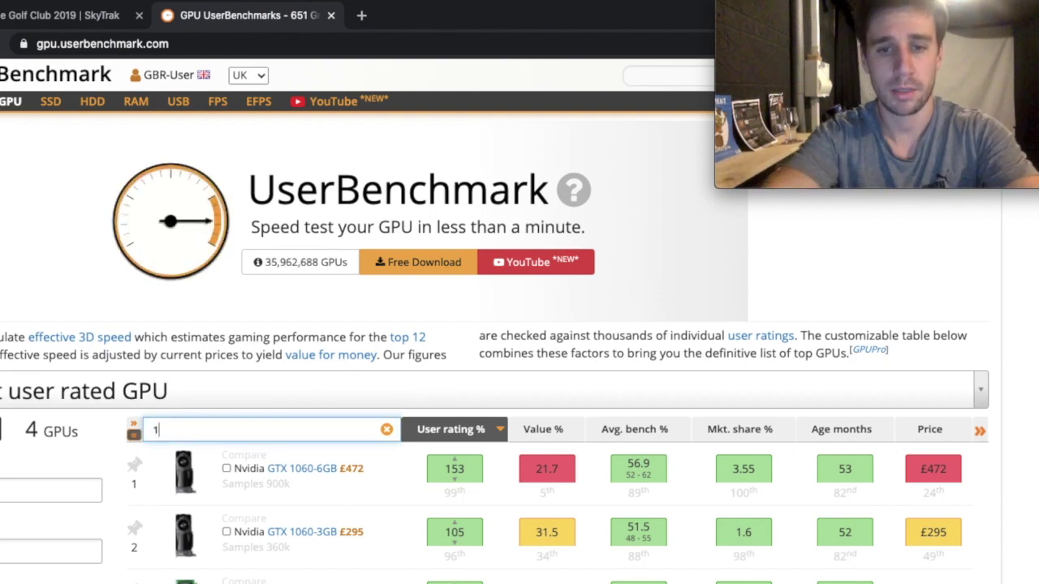
pyautogui.write('060')
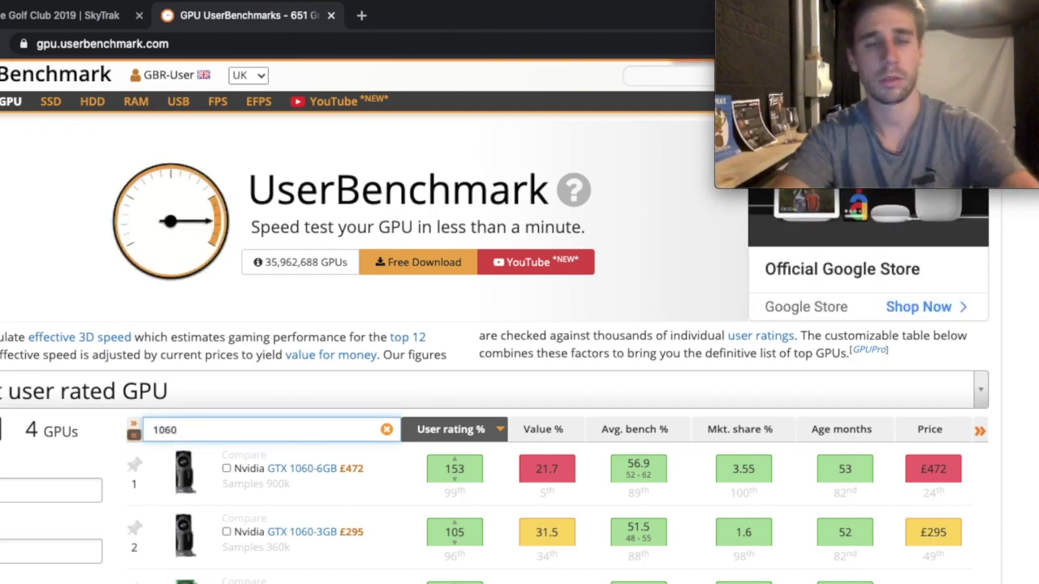
pyautogui.scroll(-3, 134, 533)
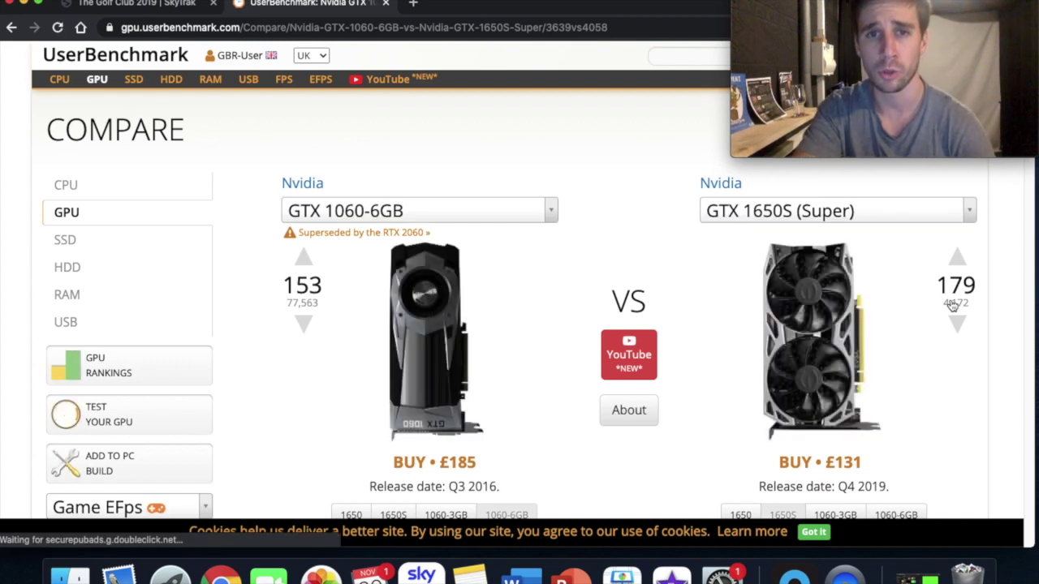
# Review the Game EFps and Effective Speed results, then search PCPartPicker video cards for 1650
pyautogui.scroll(-5, 856, 466)
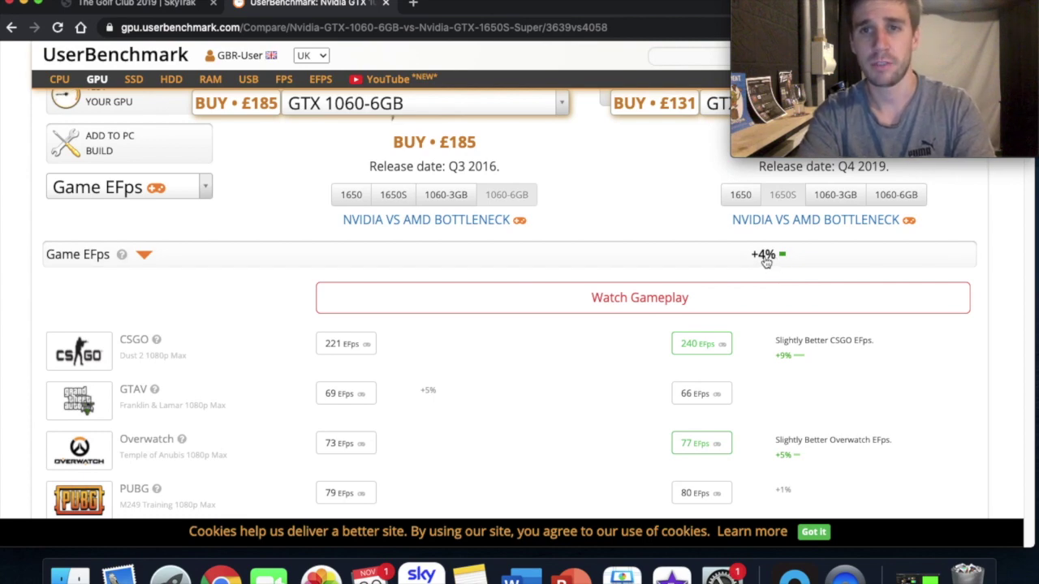
pyautogui.scroll(-5, 765, 262)
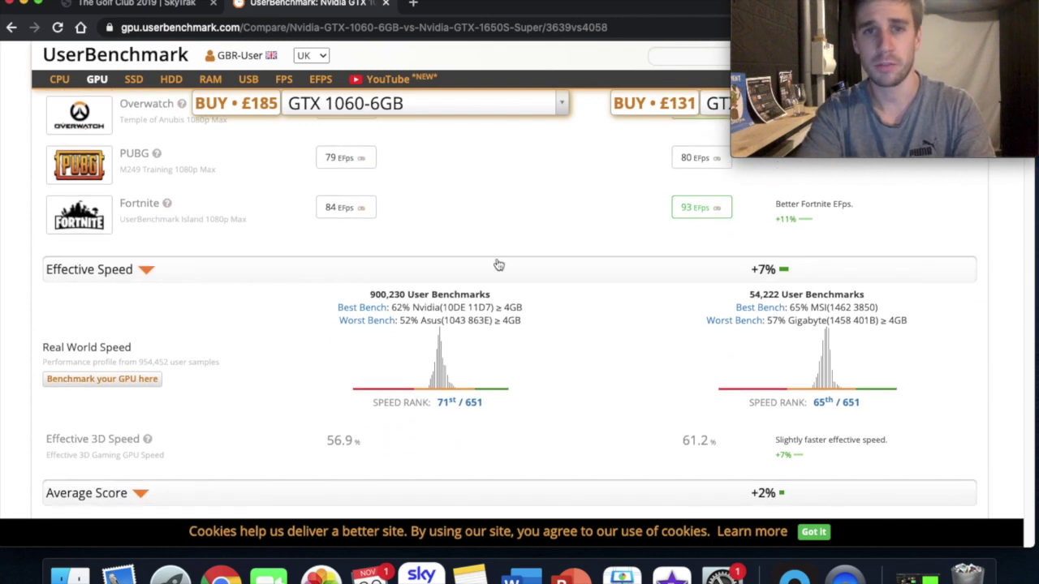
pyautogui.scroll(-4, 763, 275)
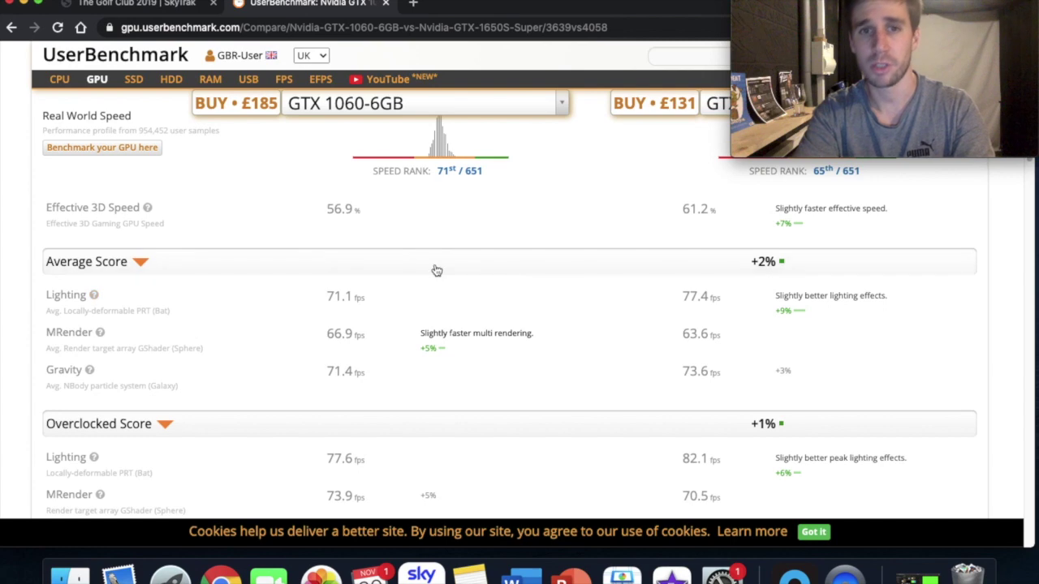
pyautogui.scroll(-10, 759, 395)
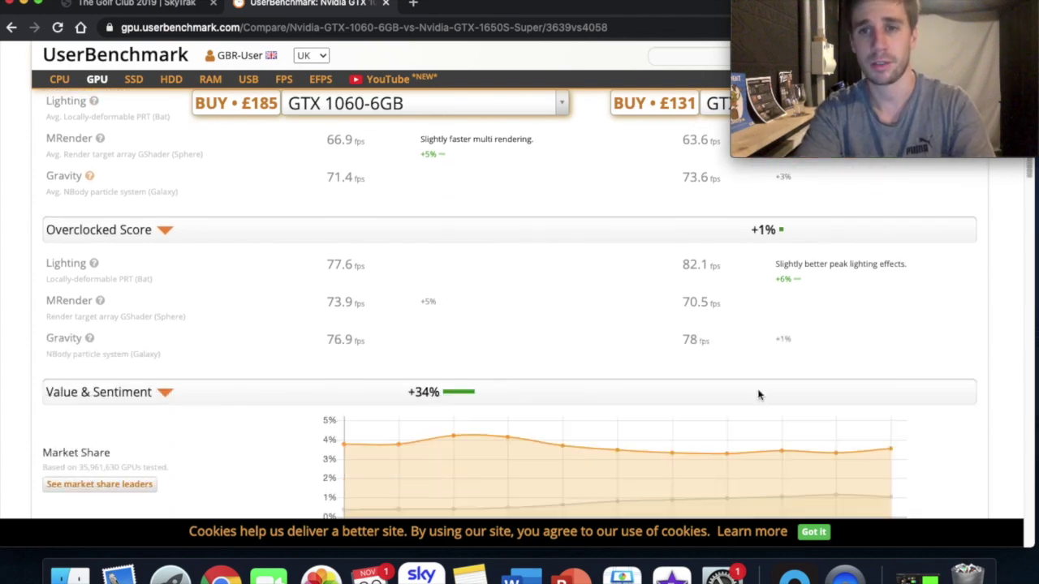
pyautogui.scroll(8, 758, 395)
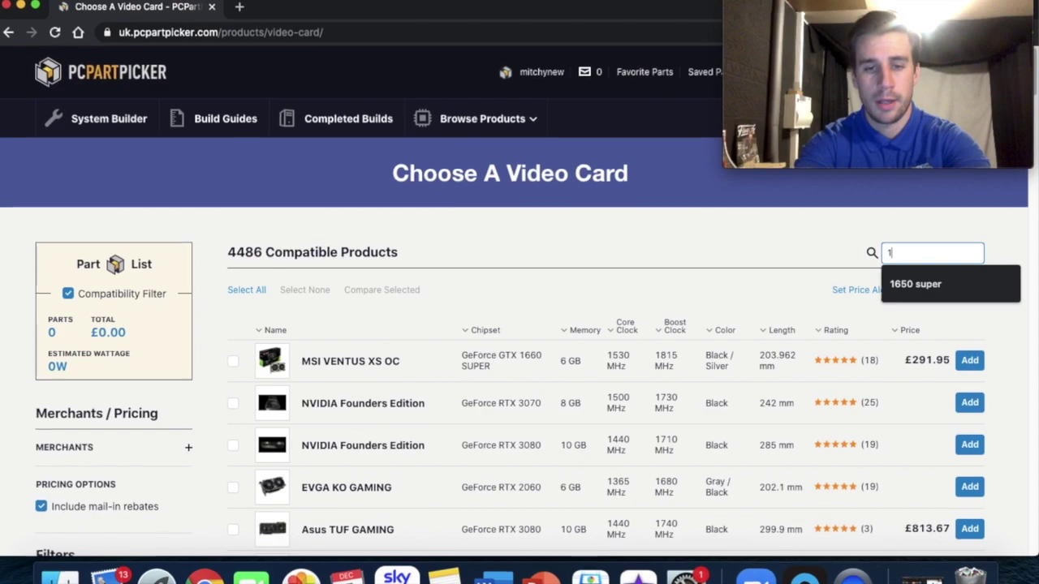
pyautogui.write('650')
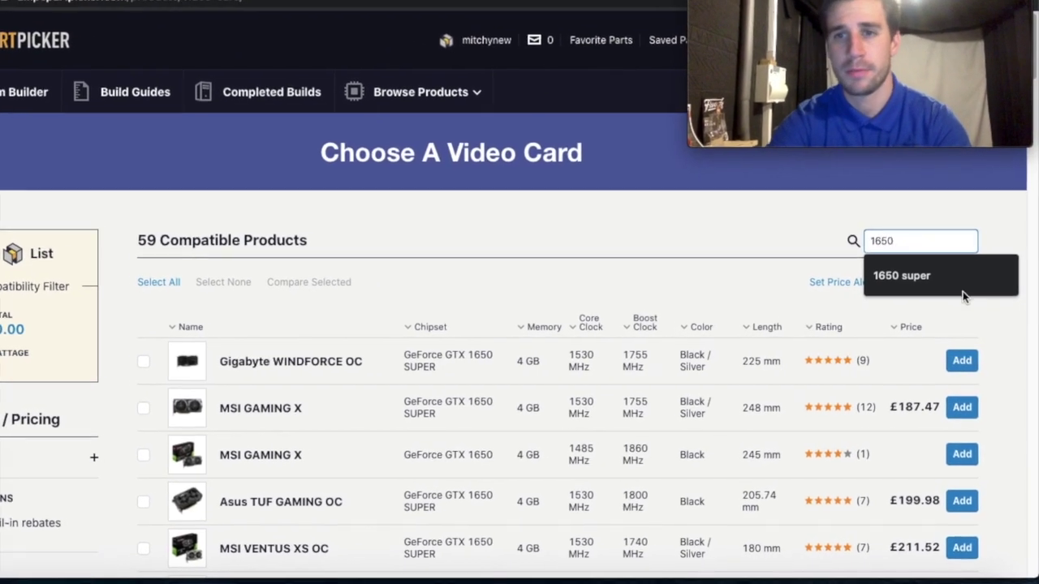
# Show only '1650 super' video cards, sorted by price from cheapest upward
pyautogui.click(908, 277)
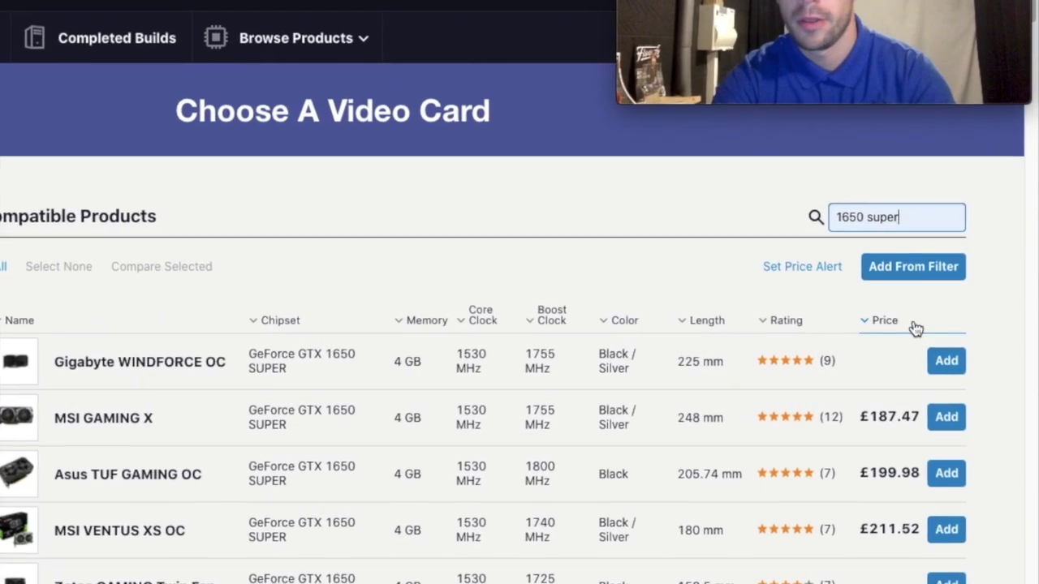
pyautogui.click(891, 321)
pyautogui.scroll(-3, 875, 300)
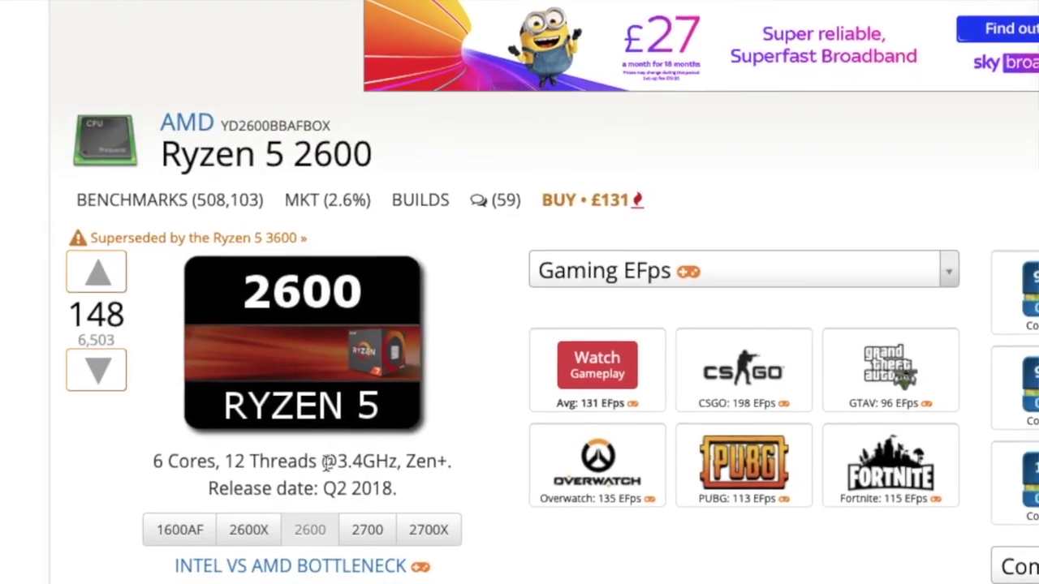
# Highlight the Ryzen 5 2600's @3.4GHz clock speed on its UserBenchmark page
pyautogui.moveTo(327, 458); pyautogui.dragTo(403, 459)
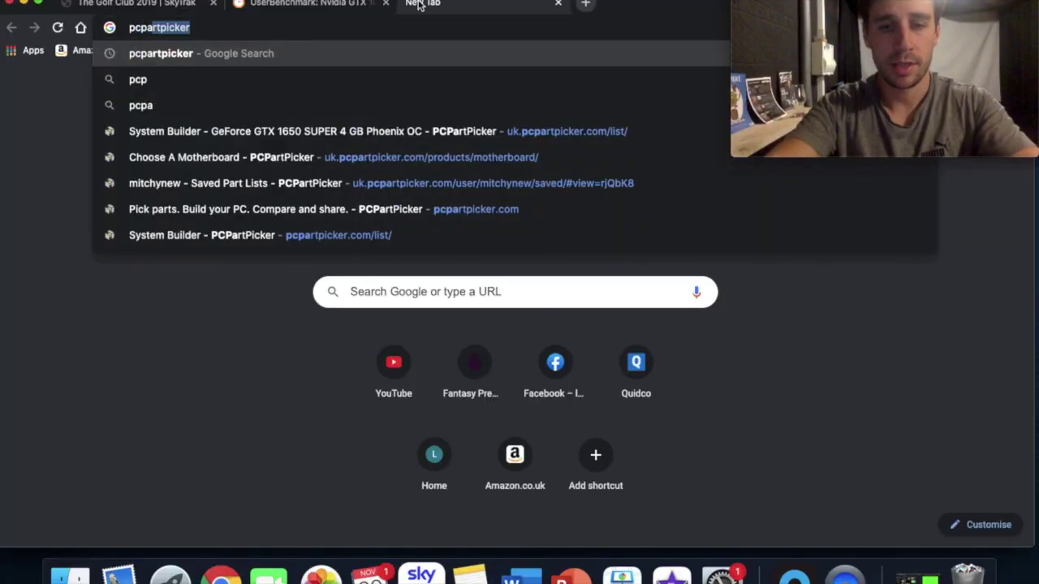
# Return to PCPartPicker's System Builder via Google and bring up the 255 compatible AM4 motherboards
pyautogui.write('artp')
pyautogui.press('Return')
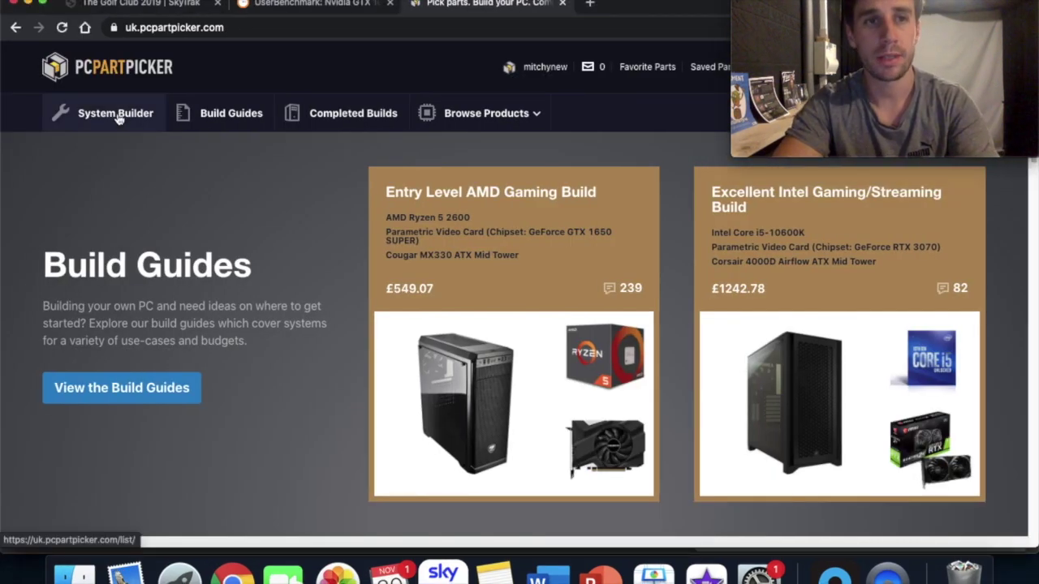
pyautogui.click(116, 114)
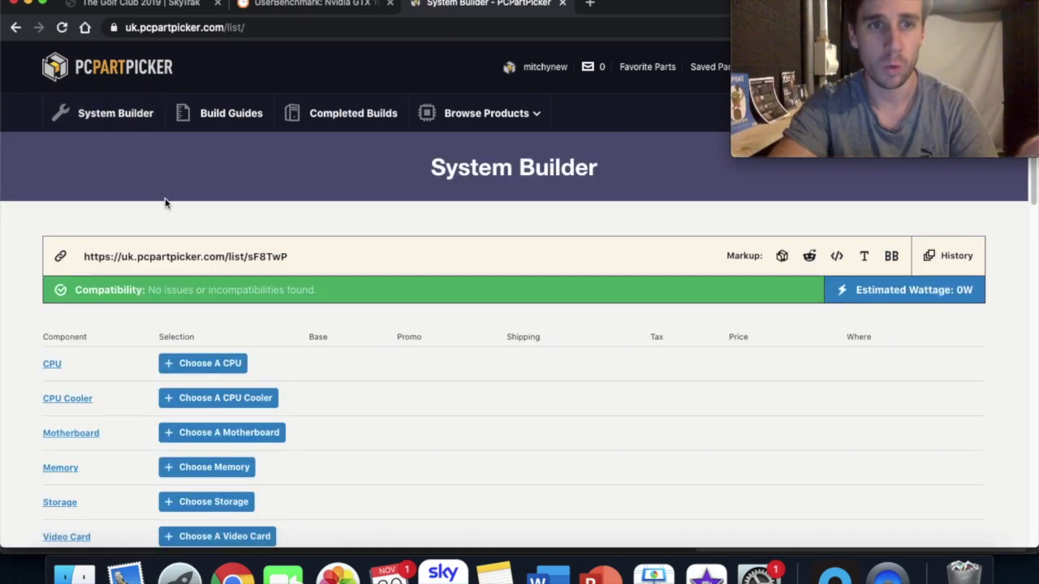
pyautogui.scroll(-4, 164, 203)
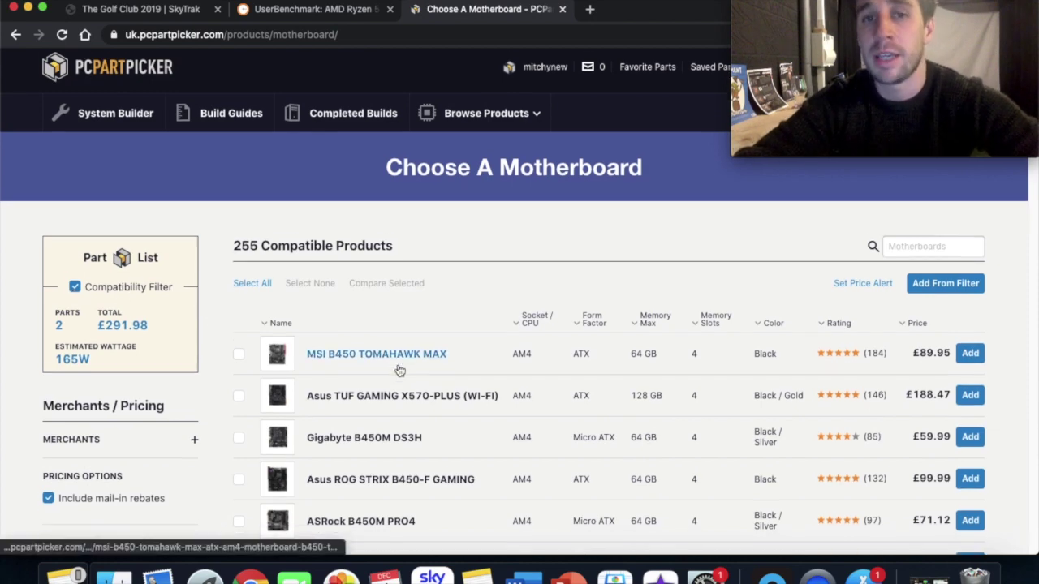
# Scroll the compatible motherboard list to locate the ASRock B450M PRO4
pyautogui.scroll(-3, 394, 369)
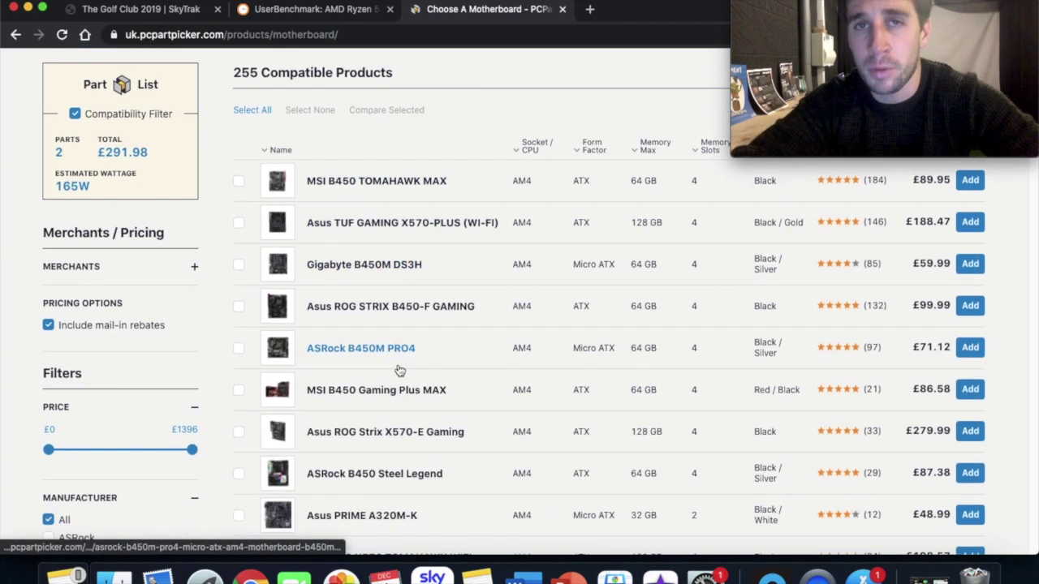
pyautogui.scroll(2, 398, 369)
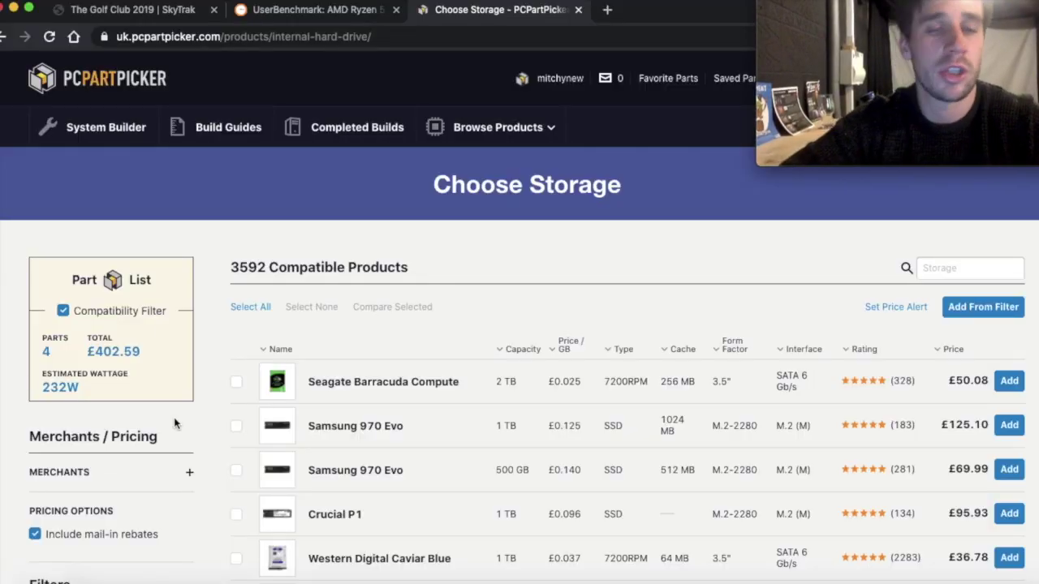
# Filter the storage list to five-star rated SSDs
pyautogui.scroll(-2, 173, 419)
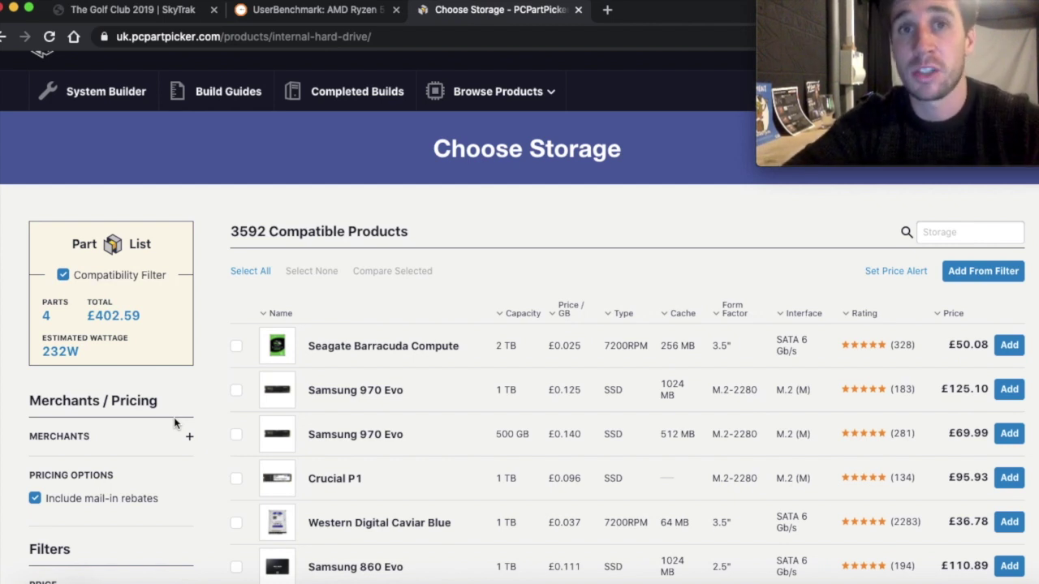
pyautogui.scroll(-10, 174, 422)
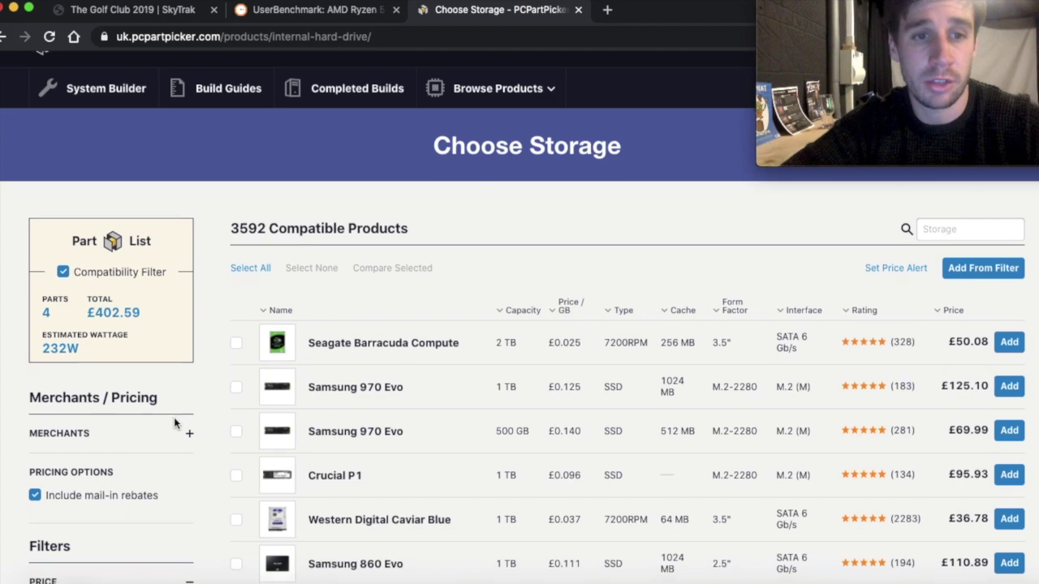
pyautogui.scroll(-3, 173, 419)
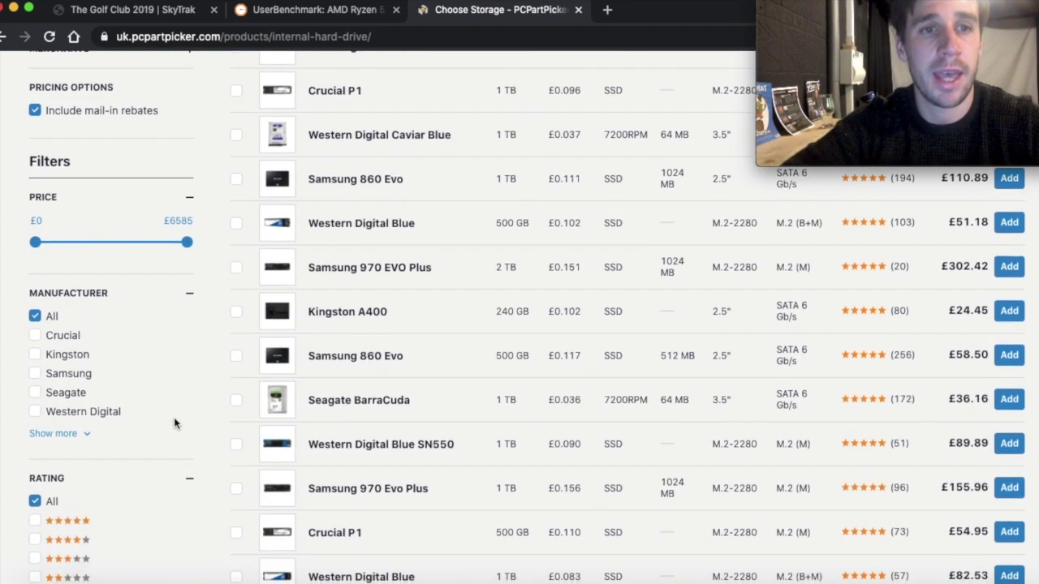
pyautogui.click(67, 414)
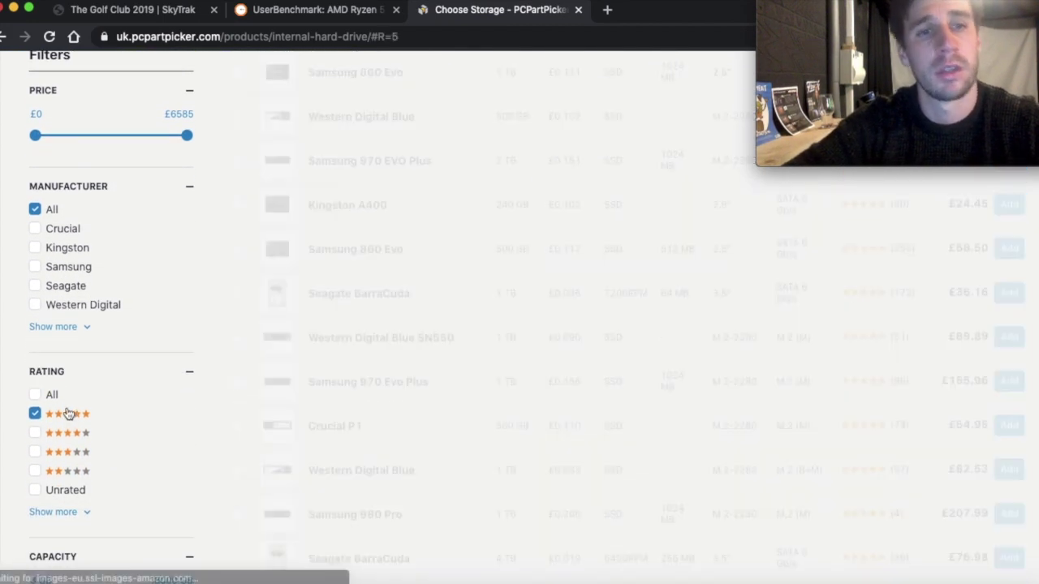
pyautogui.scroll(-5, 138, 430)
pyautogui.scroll(-3, 138, 433)
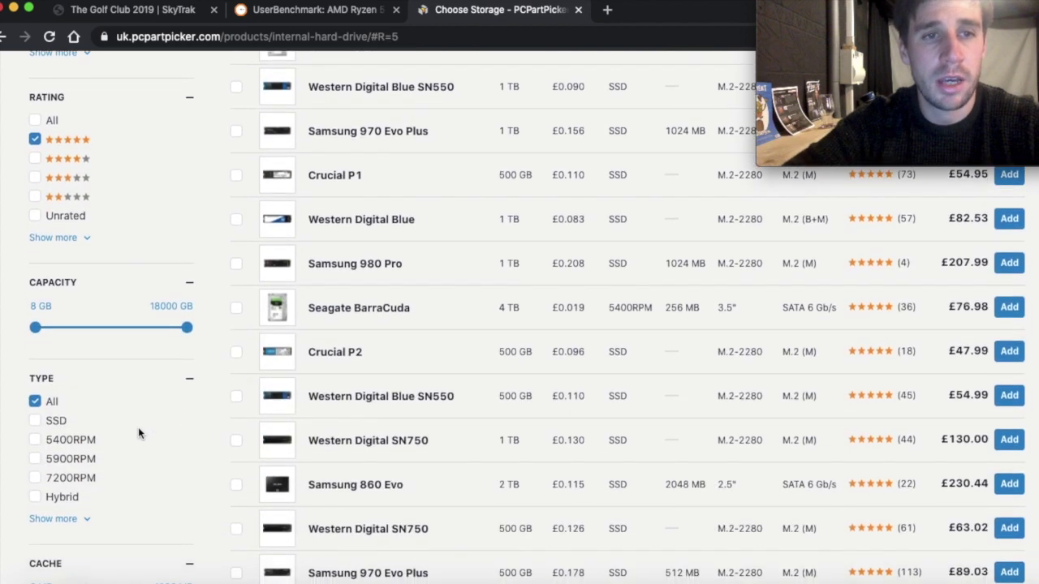
pyautogui.click(51, 388)
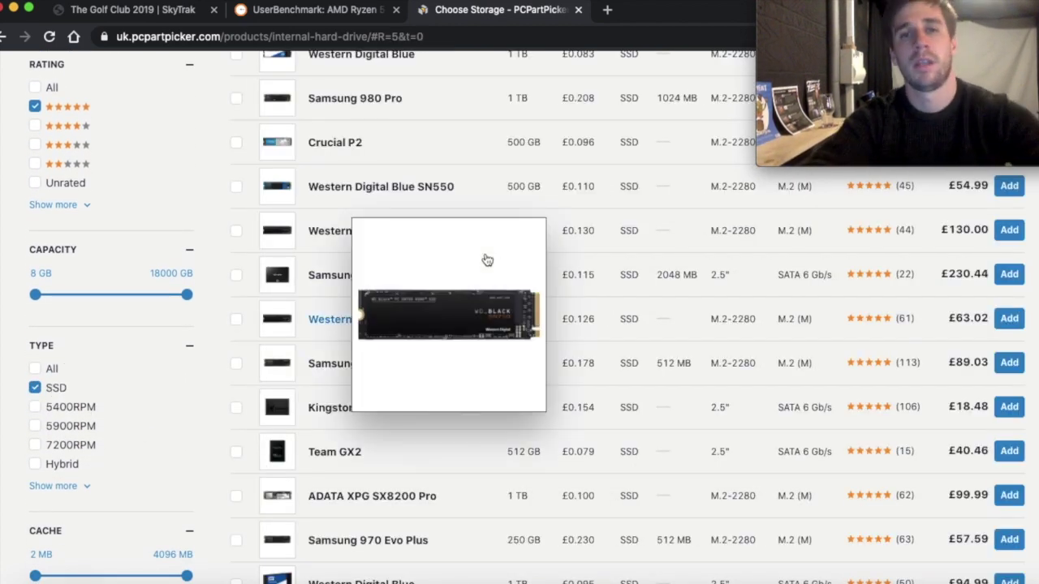
# Raise the minimum capacity and add the £24.45 Kingston A400 240GB SSD to the build
pyautogui.scroll(10, 486, 264)
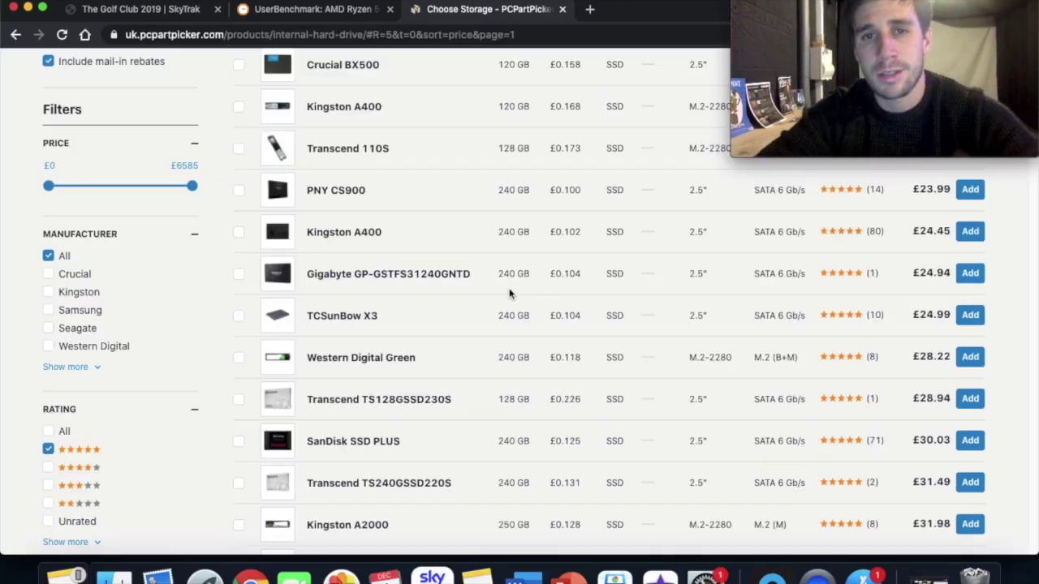
pyautogui.scroll(-5, 510, 294)
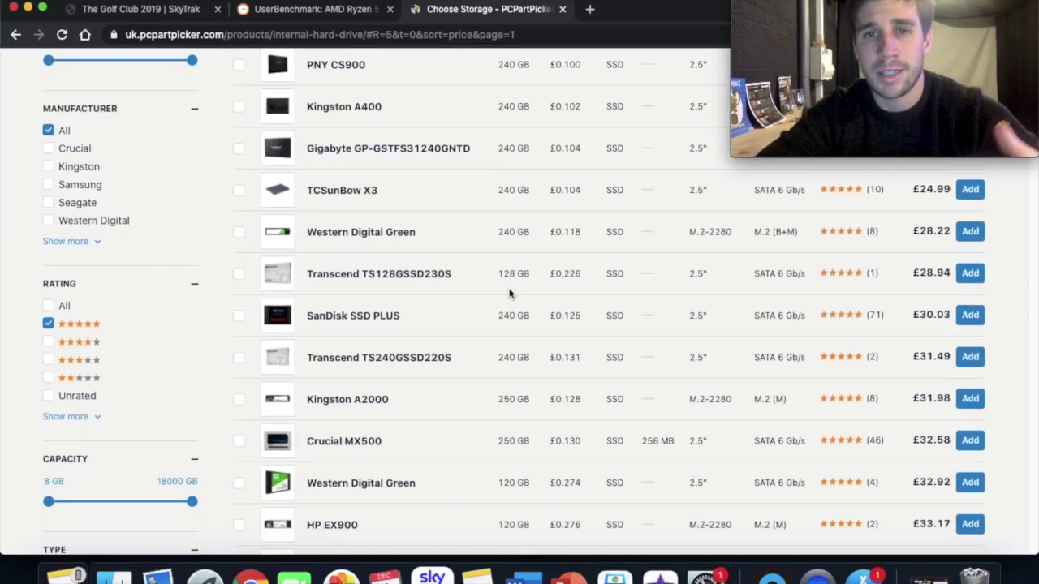
pyautogui.scroll(-3, 209, 448)
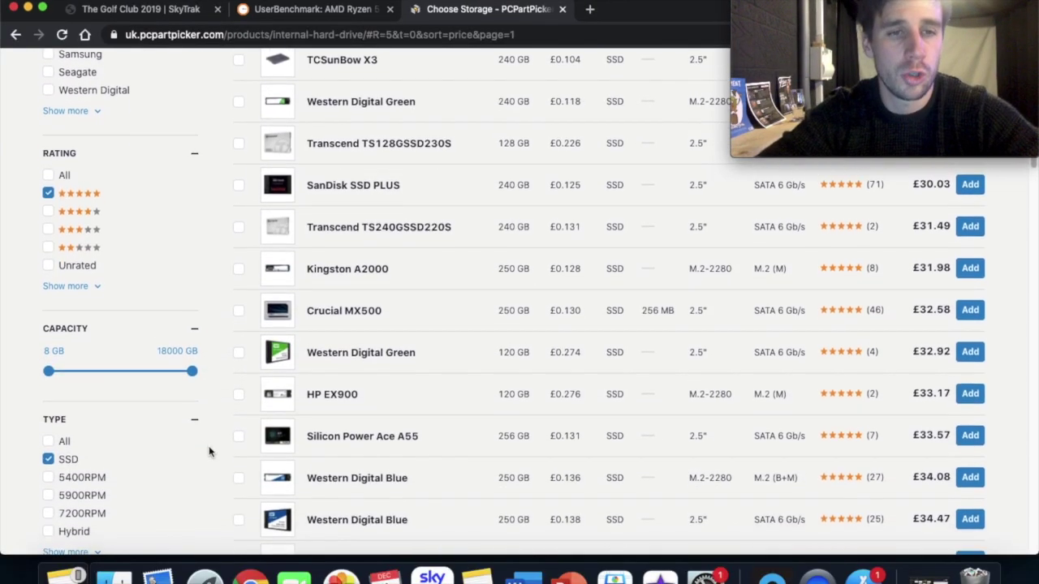
pyautogui.moveTo(50, 359); pyautogui.dragTo(114, 364)
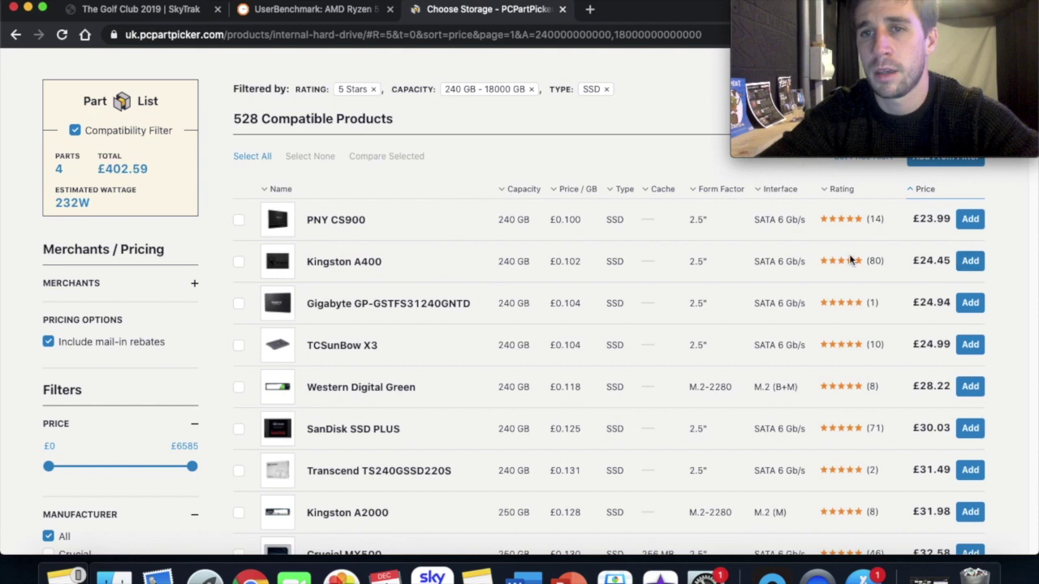
pyautogui.click(971, 262)
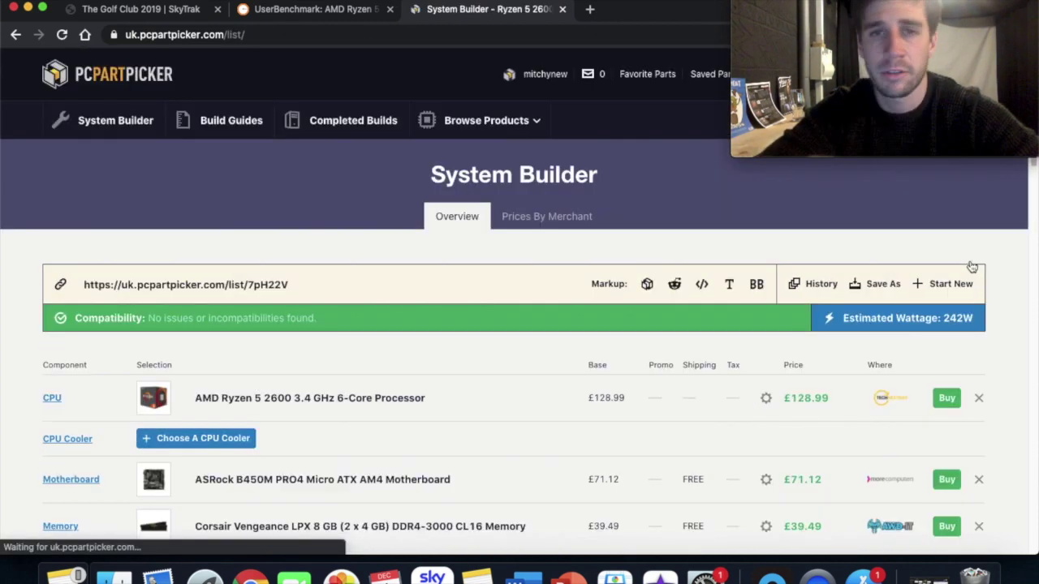
# Scroll down the five-part build (£427.04, 242W) to reach the case slot
pyautogui.scroll(-3, 514, 395)
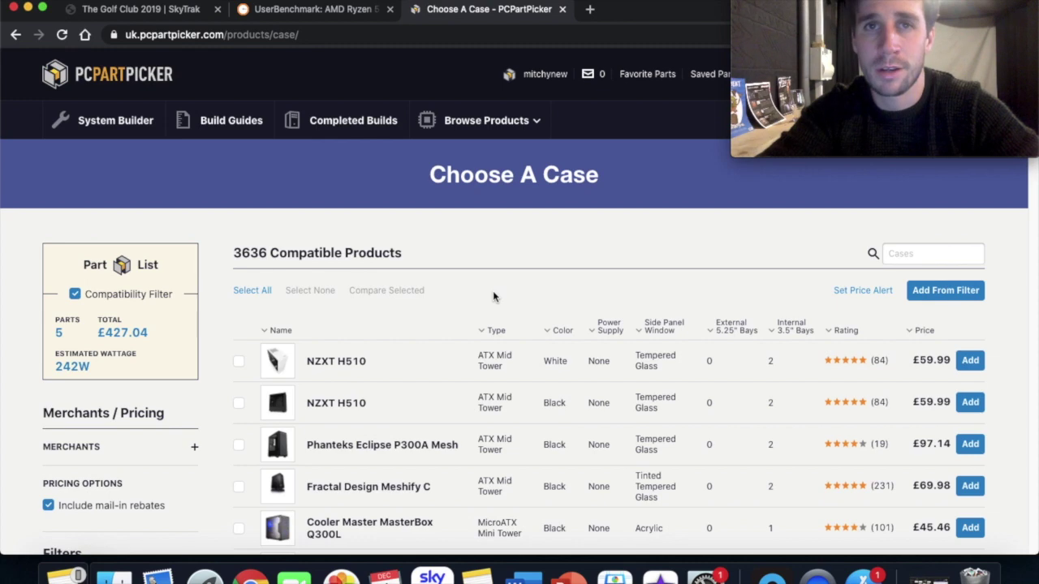
# Filter cases to 5-star ratings and sort by price ascending, with GameMax Expedition first
pyautogui.scroll(-1, 421, 359)
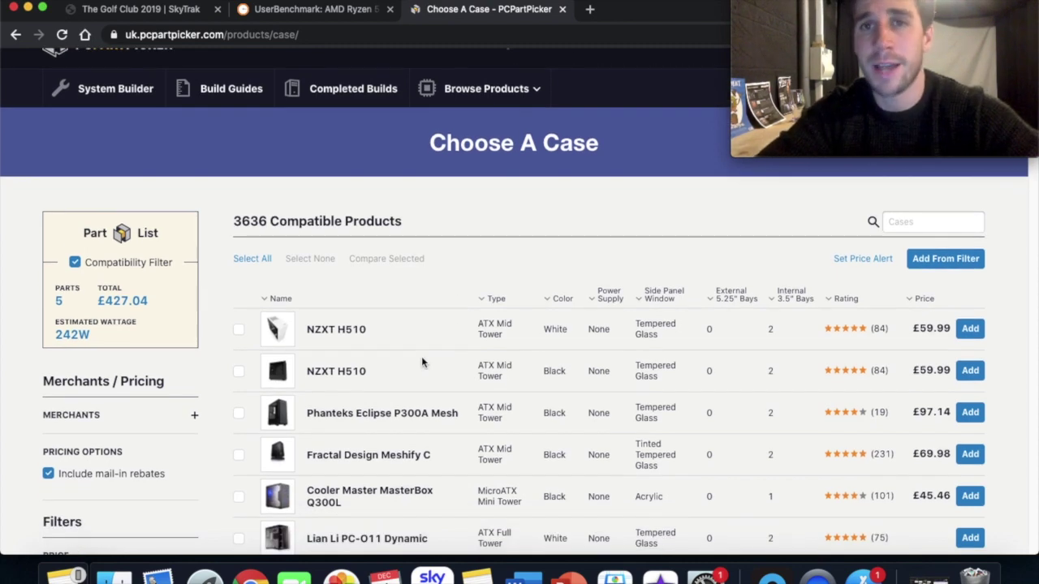
pyautogui.scroll(-15, 421, 362)
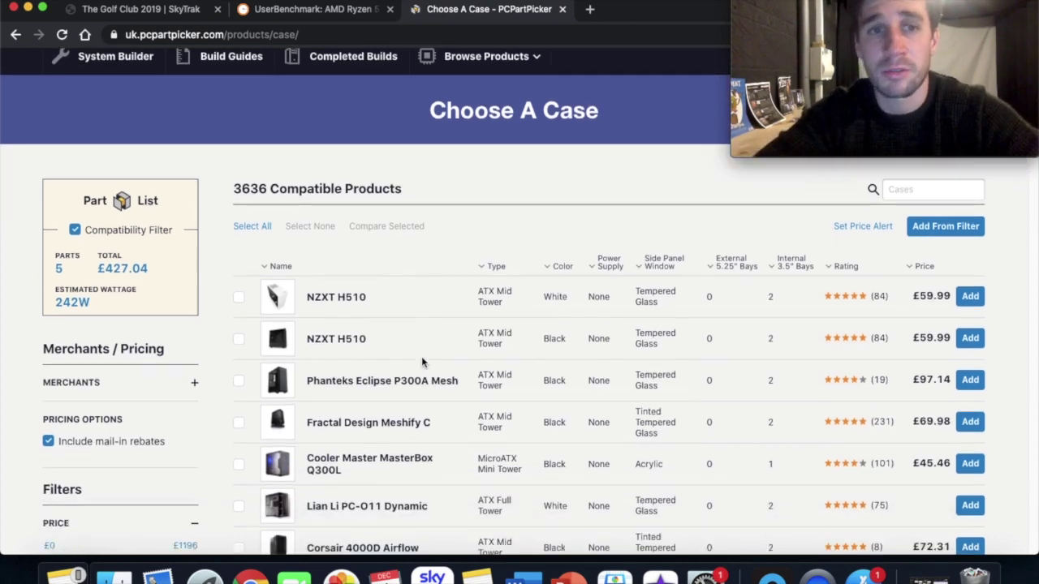
pyautogui.click(69, 331)
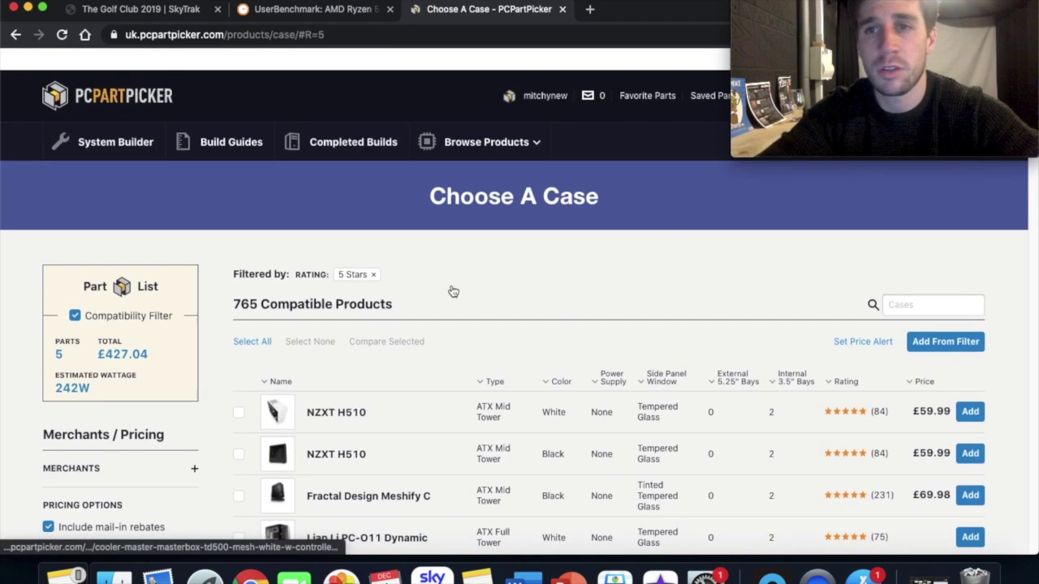
pyautogui.scroll(-1, 568, 317)
pyautogui.click(927, 359)
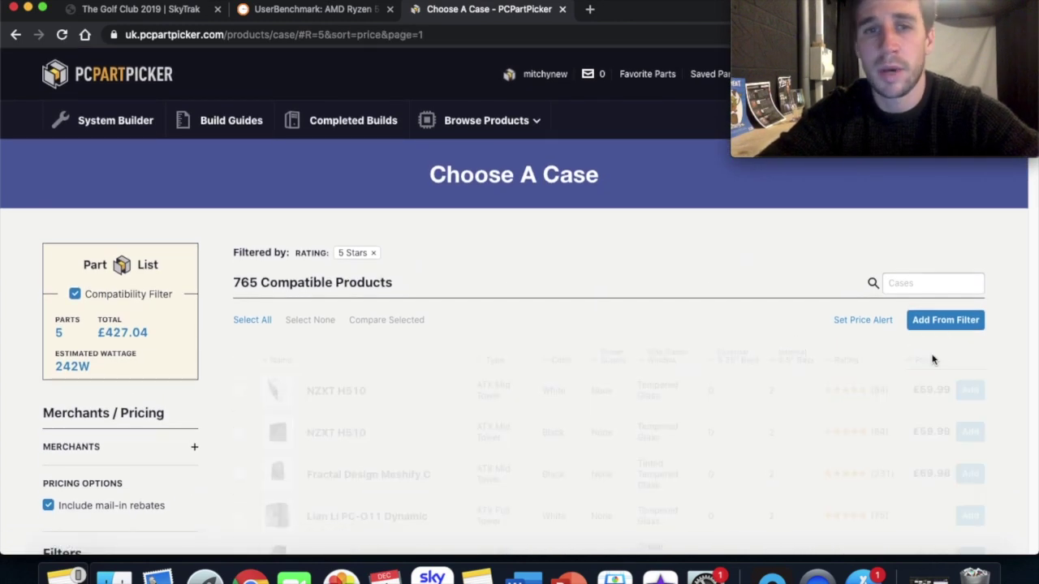
pyautogui.scroll(-5, 528, 173)
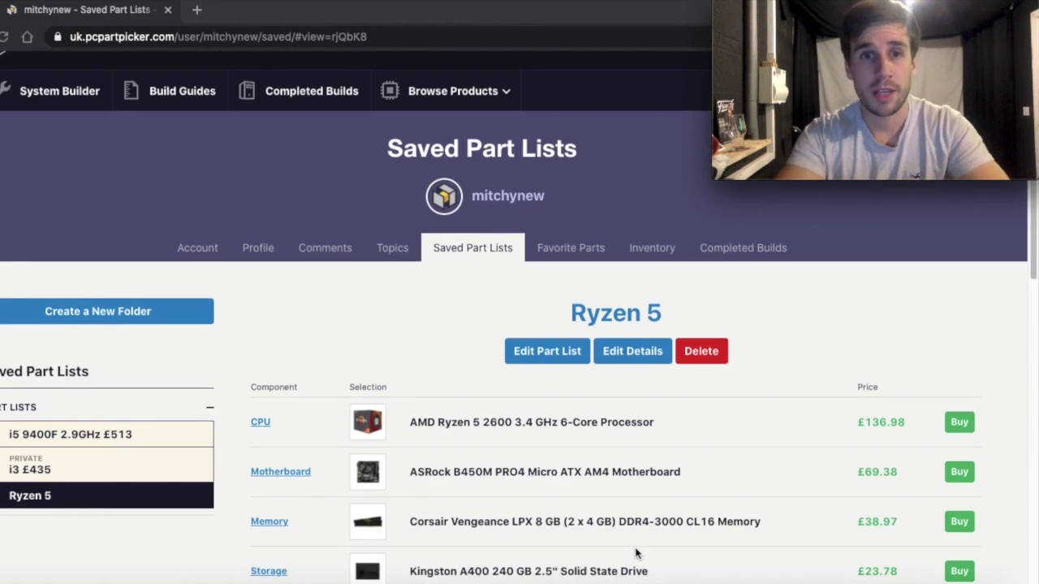
# Scroll down the Ryzen 5 list and highlight its £533.42 total price
pyautogui.scroll(-2, 479, 457)
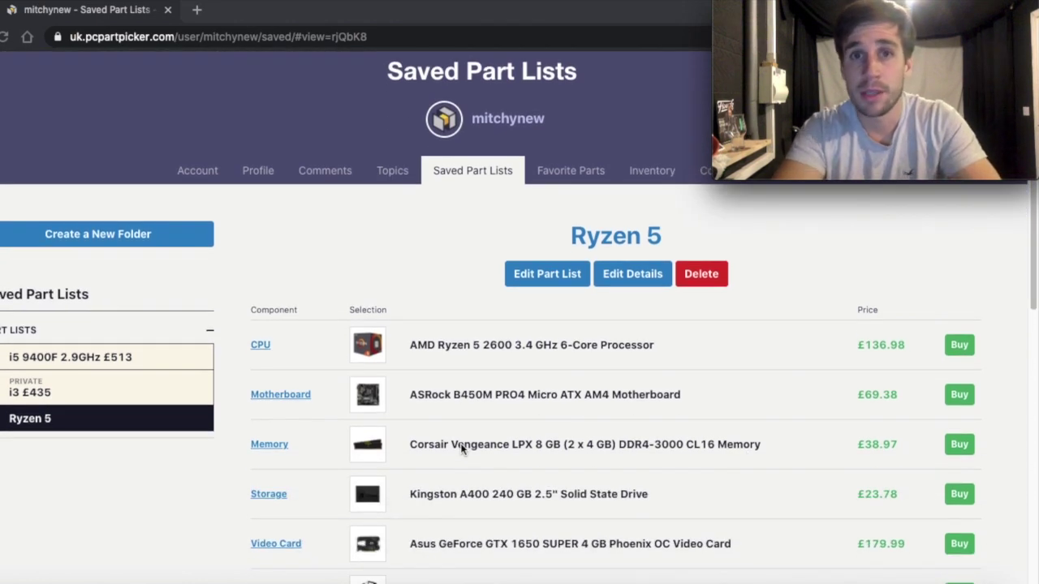
pyautogui.scroll(-2, 461, 448)
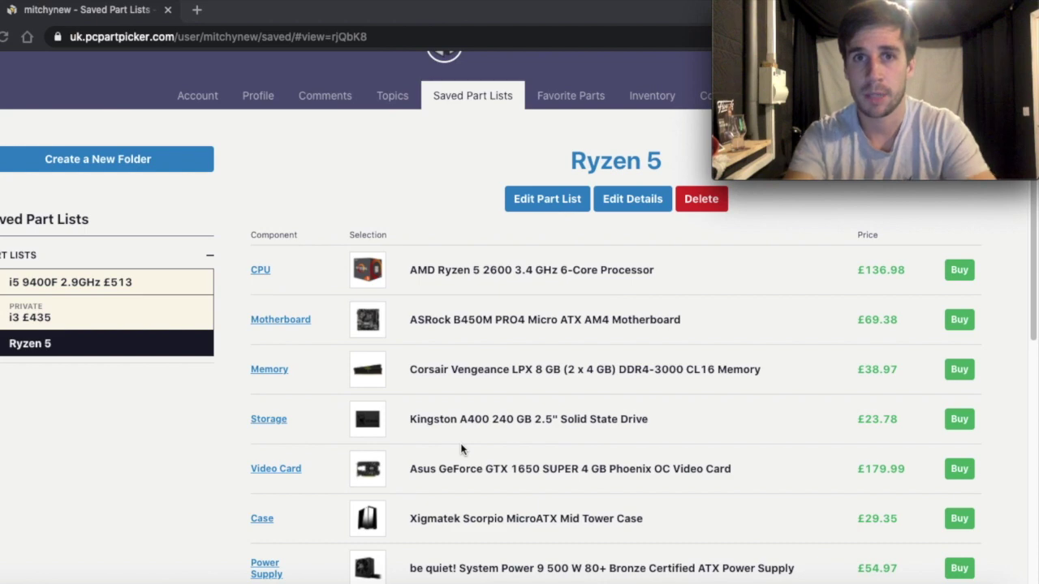
pyautogui.scroll(-3, 461, 448)
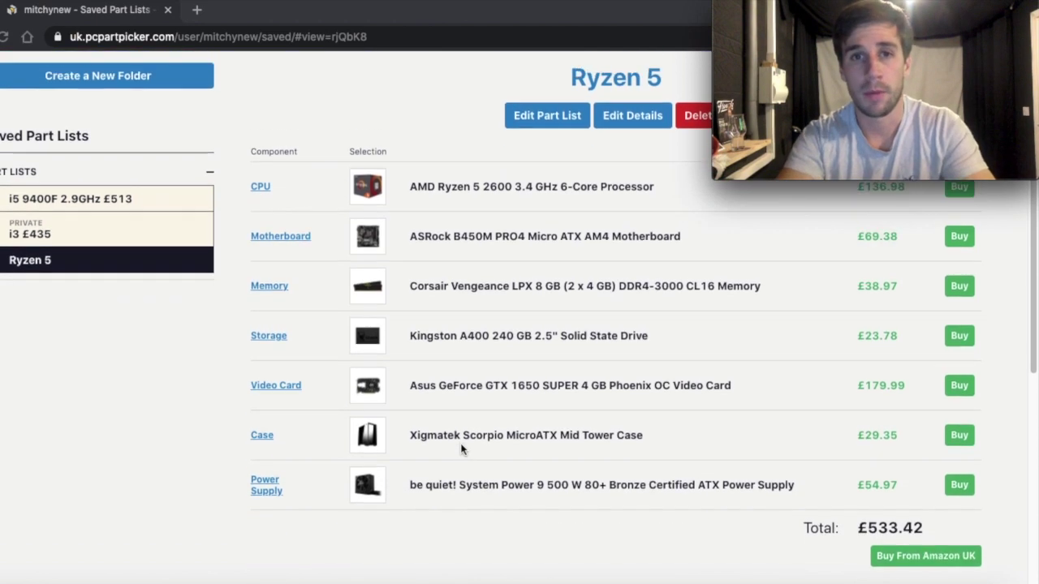
pyautogui.click(874, 513)
pyautogui.moveTo(858, 513); pyautogui.dragTo(931, 517)
pyautogui.click(931, 518)
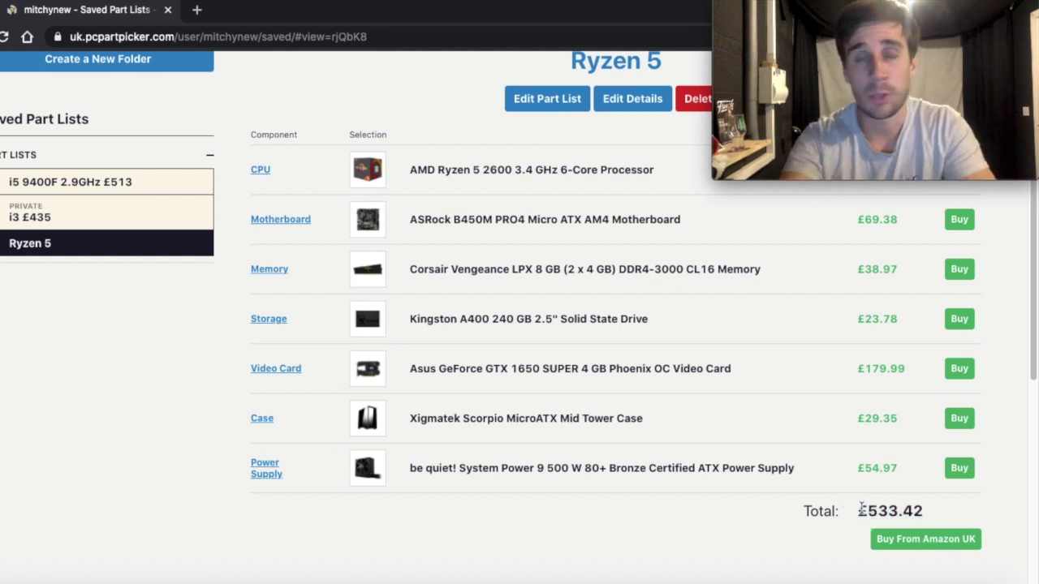
# Review the GTX 1650 SUPER, Xigmatek Scorpio case and be quiet! 500 W PSU entries
pyautogui.scroll(1, 860, 509)
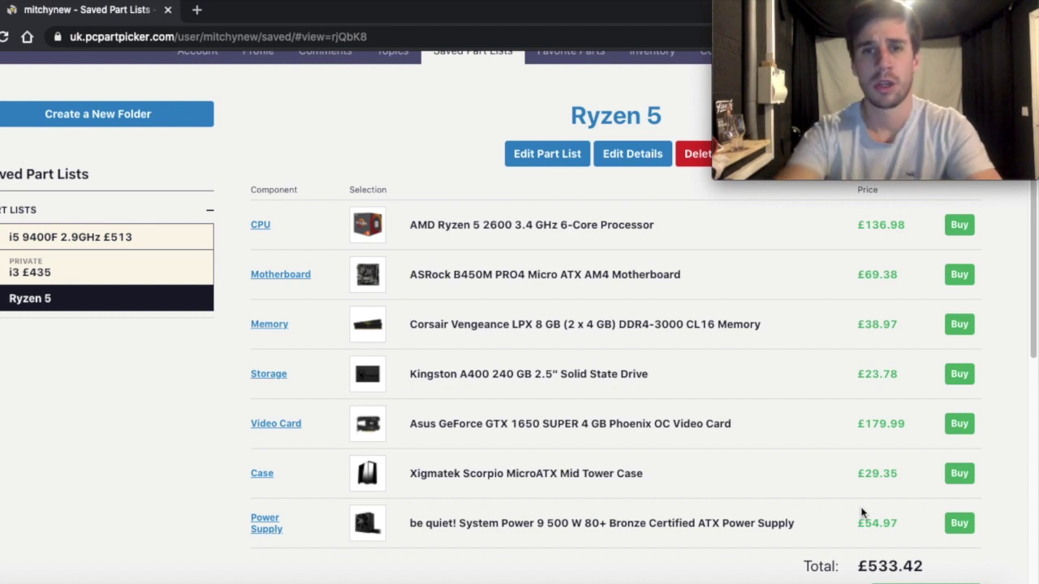
pyautogui.scroll(1, 862, 511)
pyautogui.scroll(-1, 862, 512)
pyautogui.scroll(1, 862, 513)
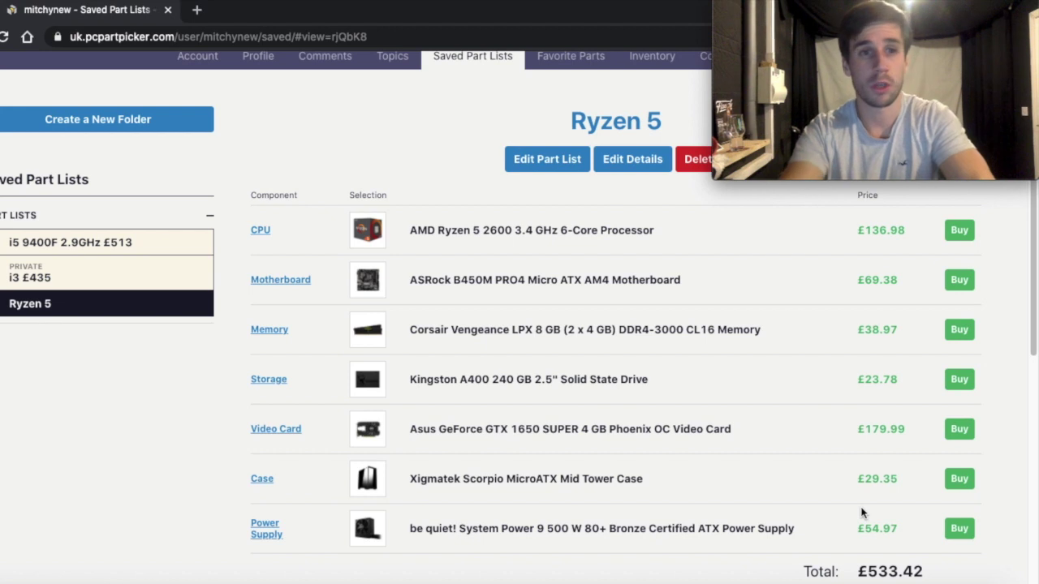
pyautogui.scroll(1, 862, 513)
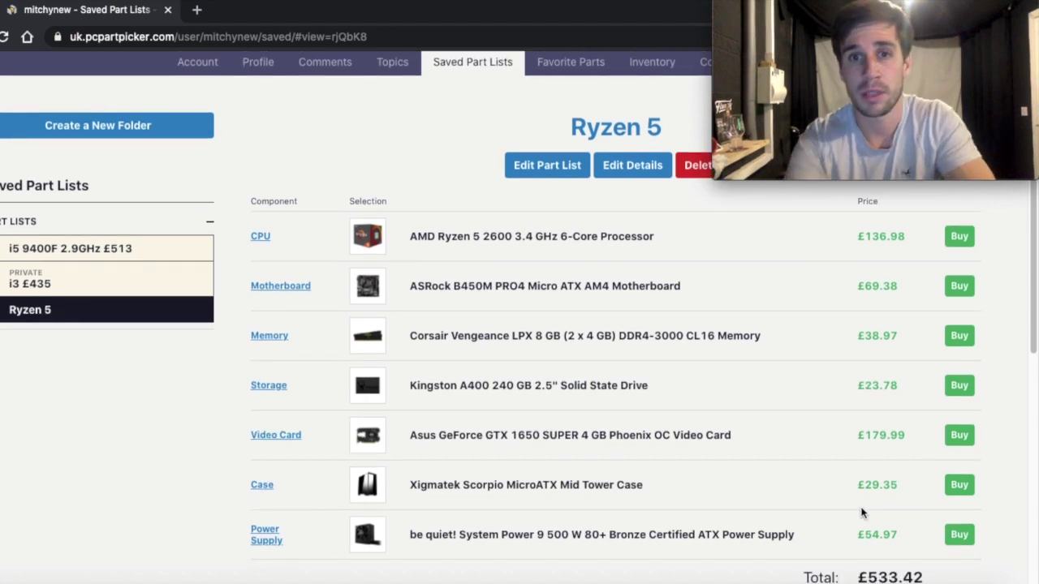